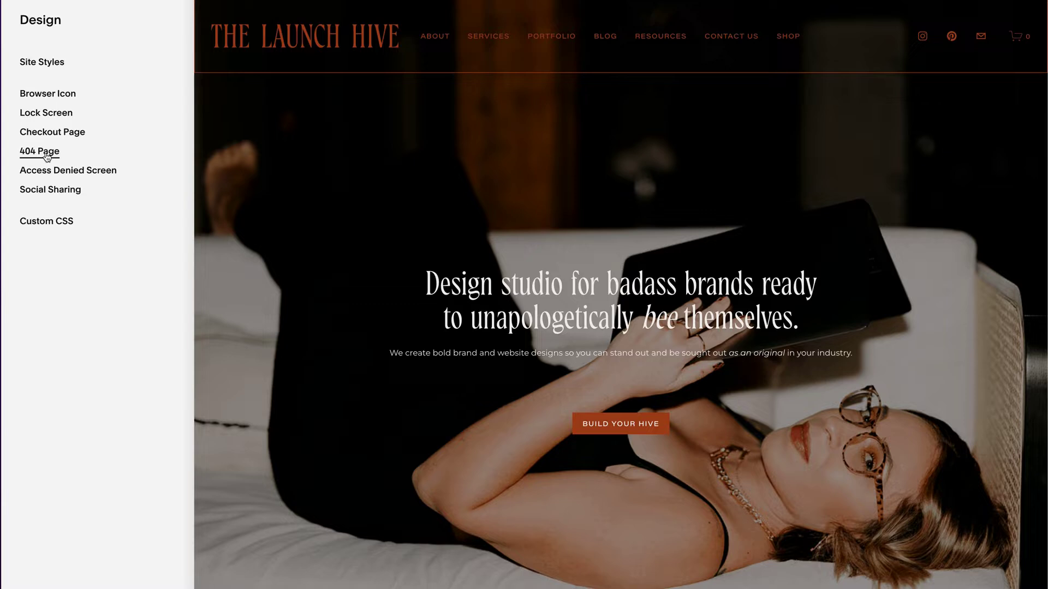
Review the site's current 404 error page setting and view the existing custom 404 page among the unlinked pages
click(47, 157)
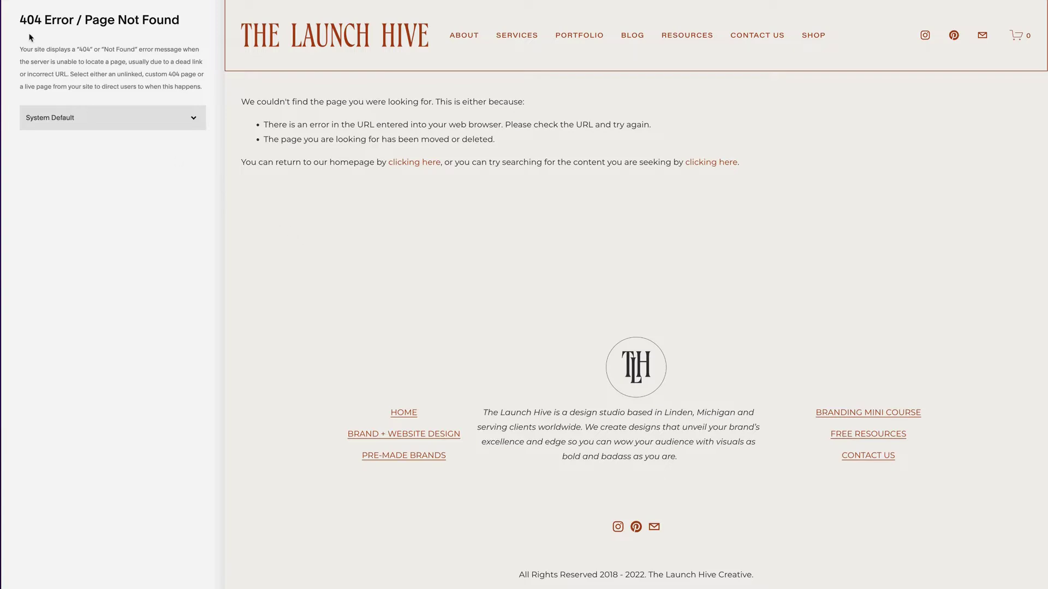
key(Escape)
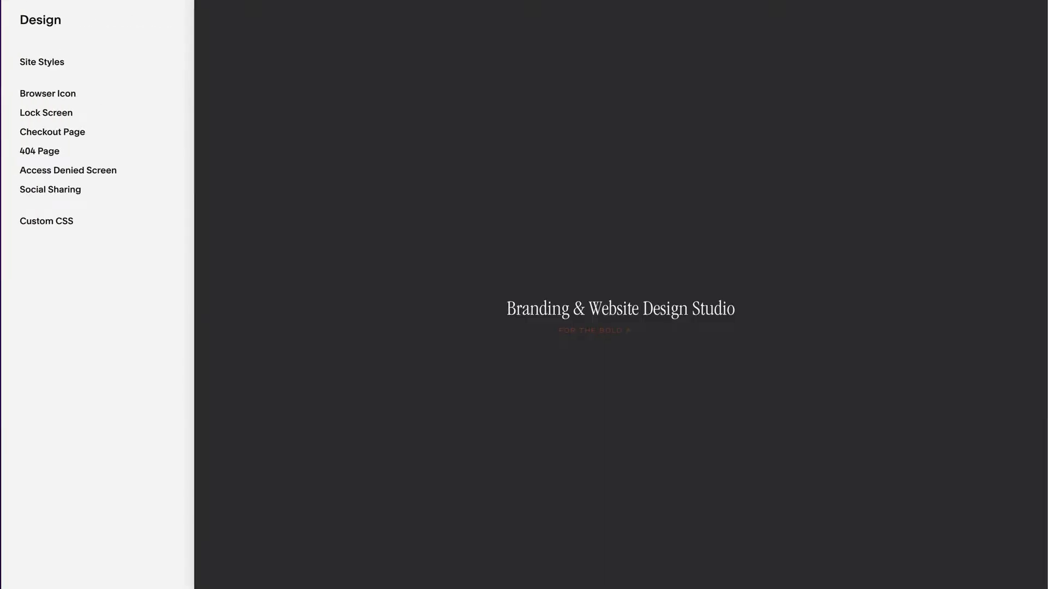
key(Escape)
click(36, 56)
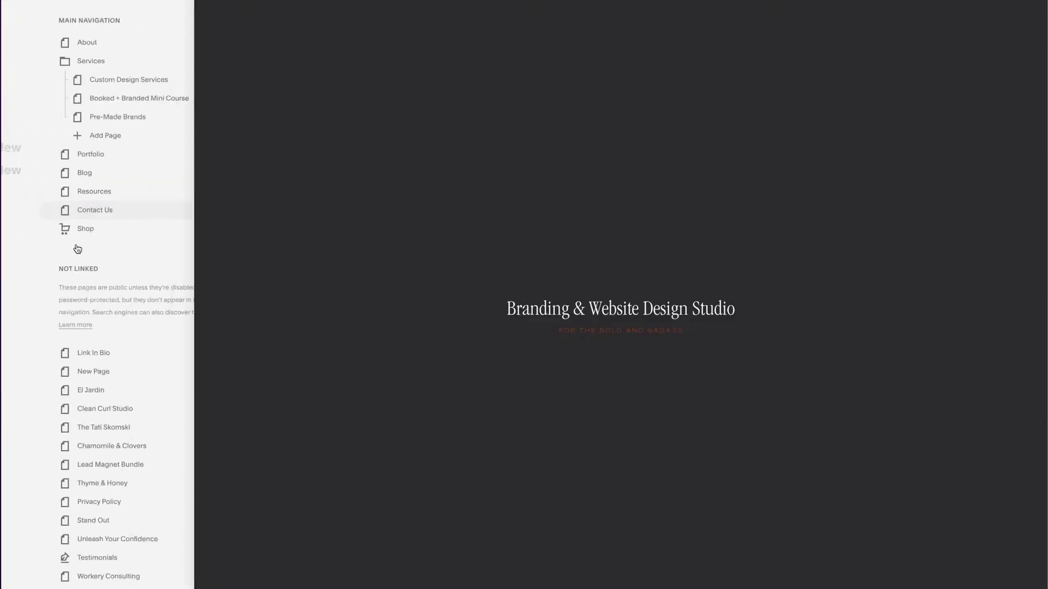
scroll(83, 311, down, 6)
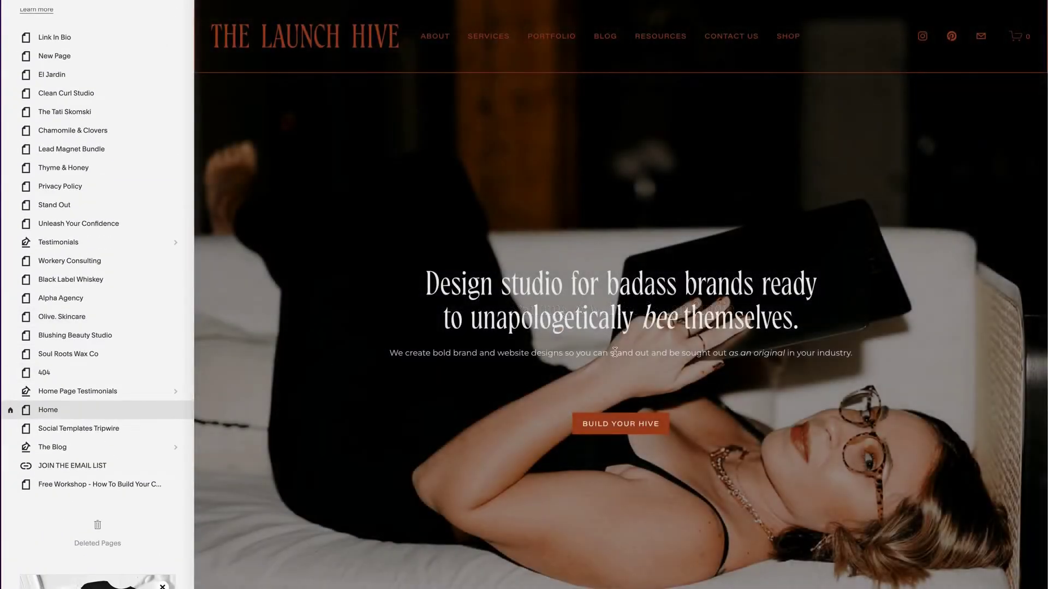
click(44, 373)
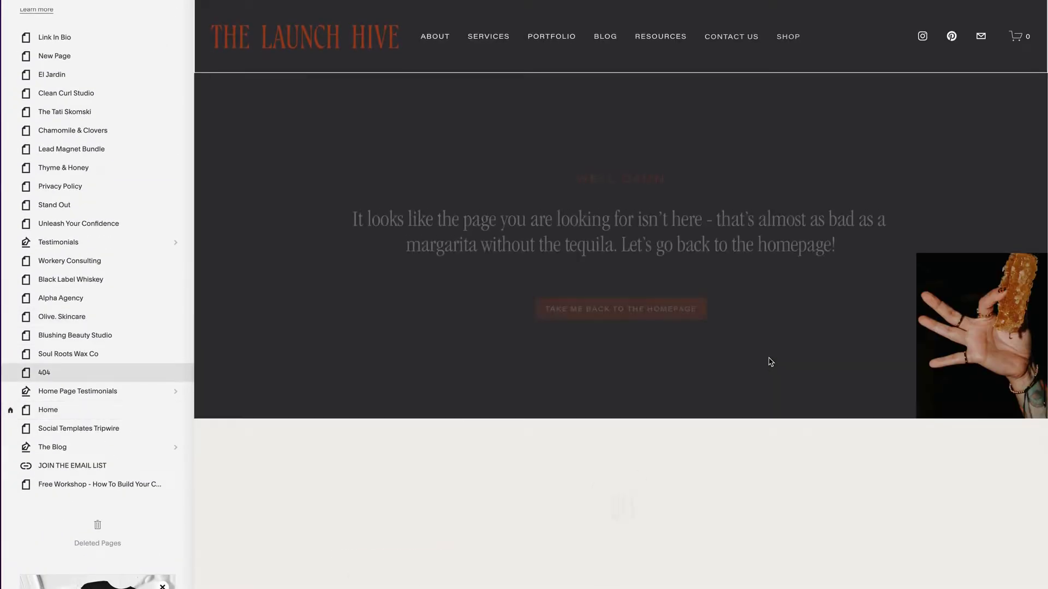
scroll(770, 362, down, 2)
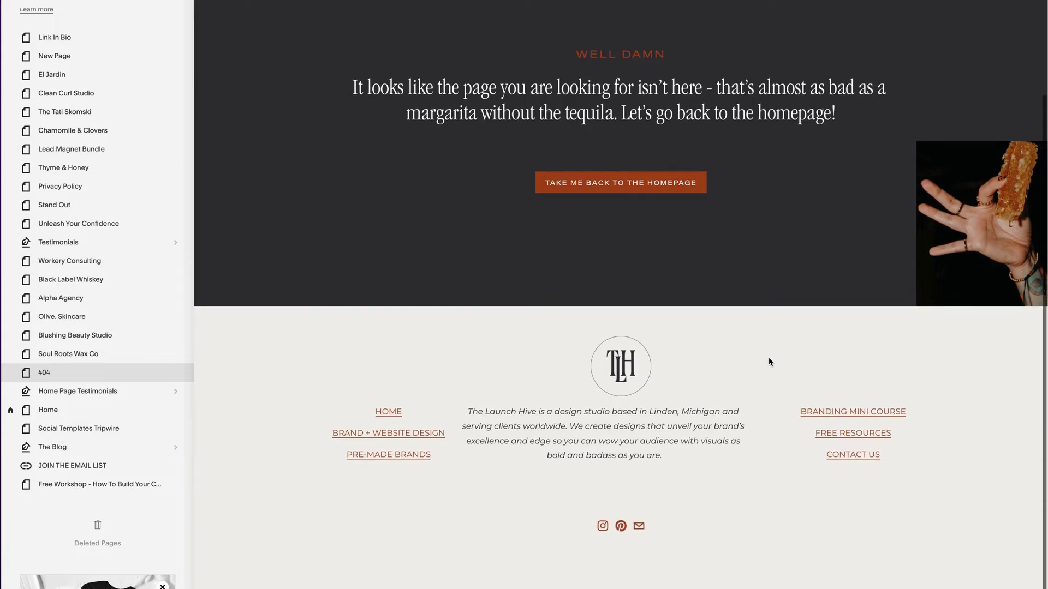
scroll(770, 362, up, 2)
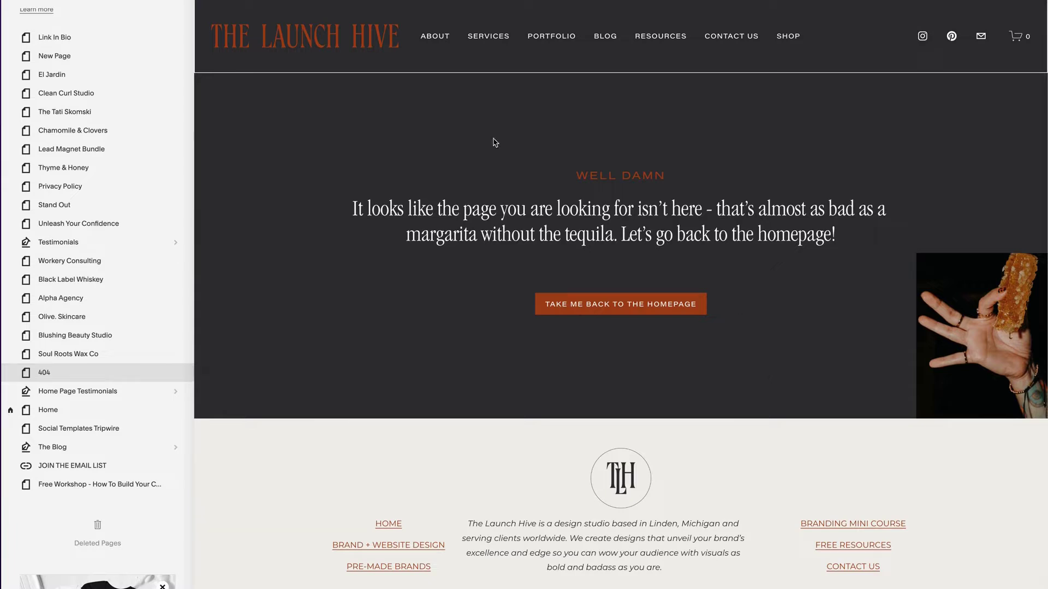
Add a blank page named "404" to the Not Linked section
scroll(90, 168, up, 3)
scroll(91, 170, up, 2)
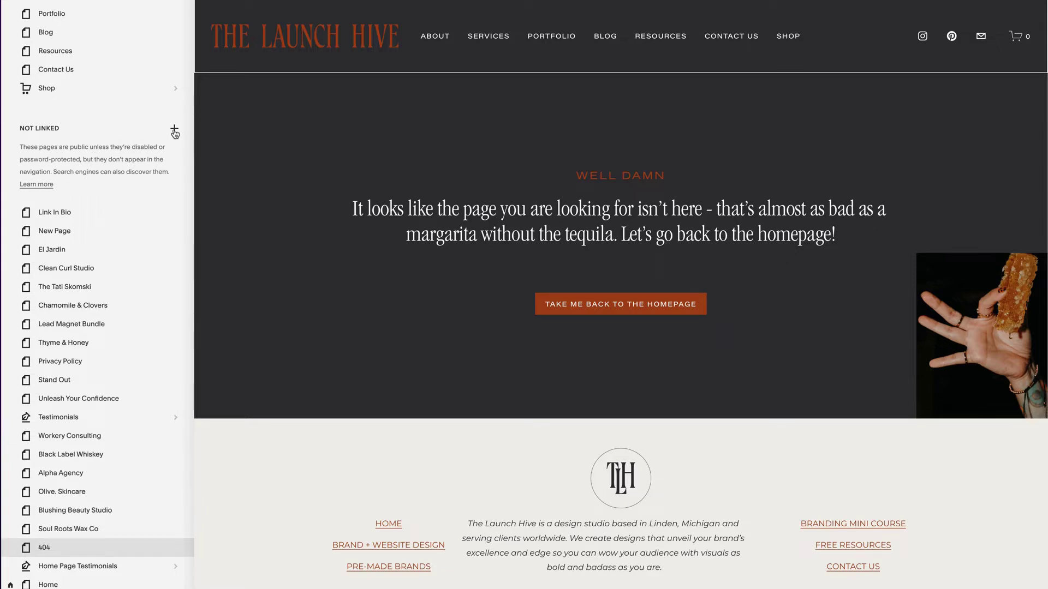
click(173, 131)
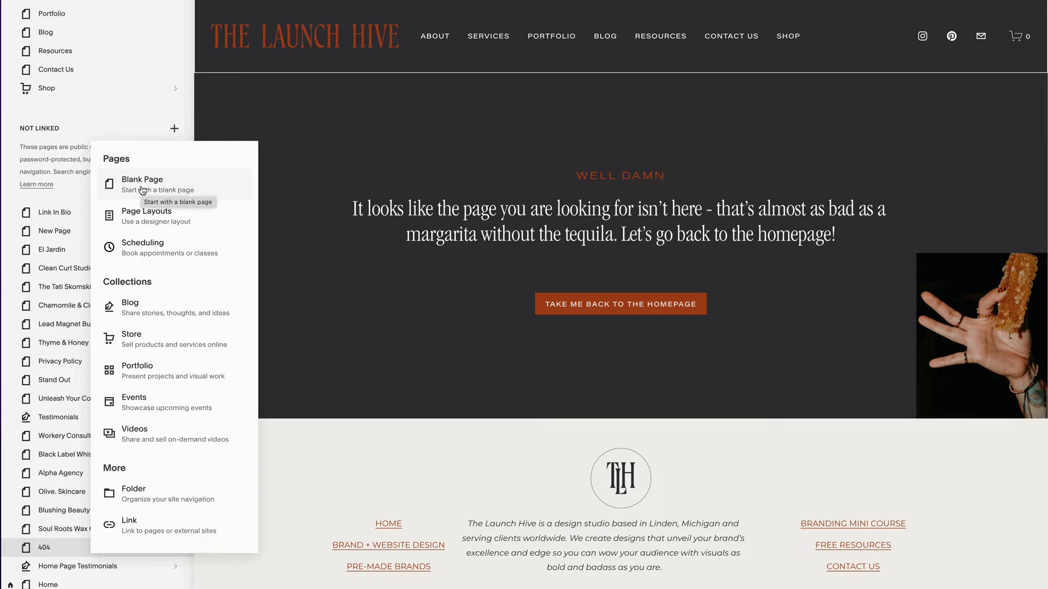
click(142, 190)
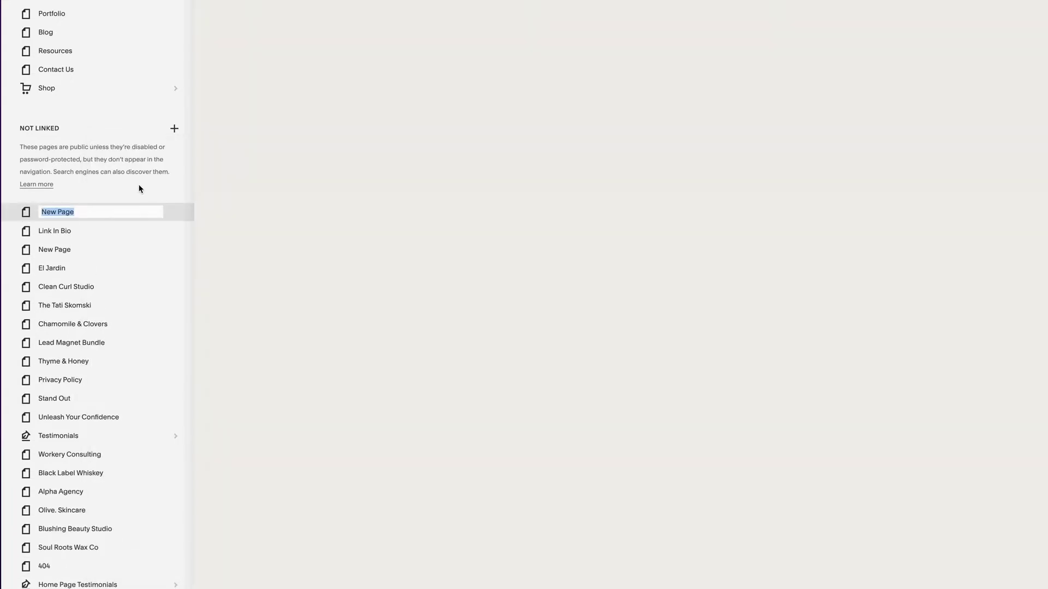
text(404)
key(Return)
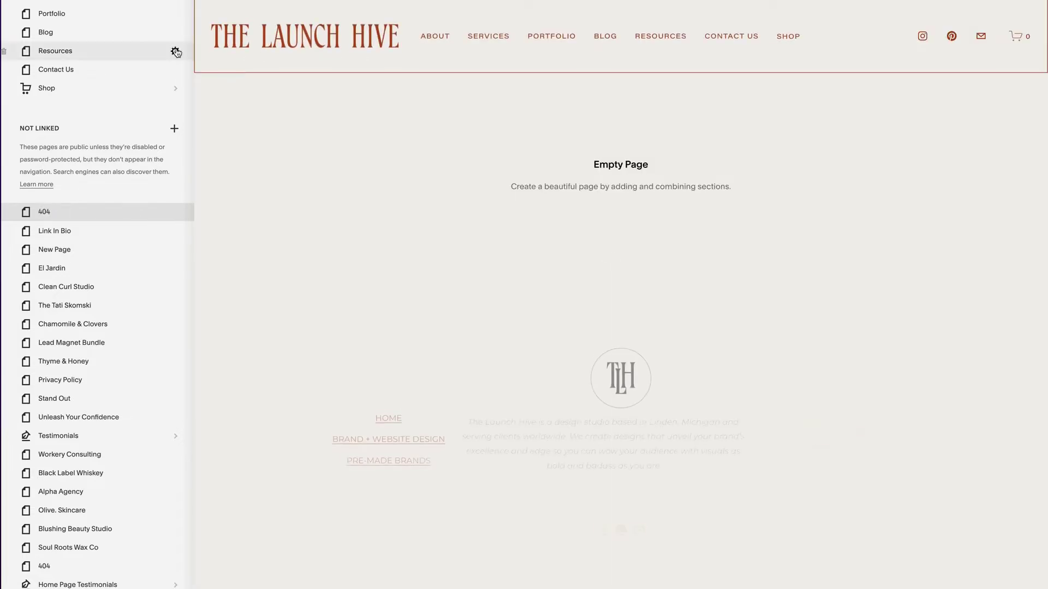
Start editing the empty 404 page and add a blank section to it
click(378, 159)
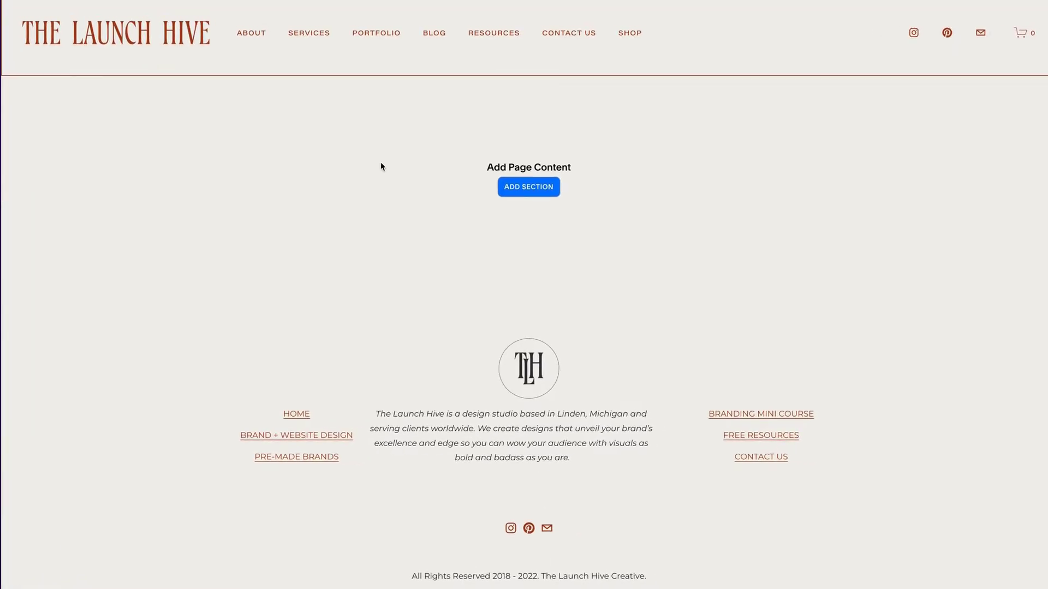
click(528, 189)
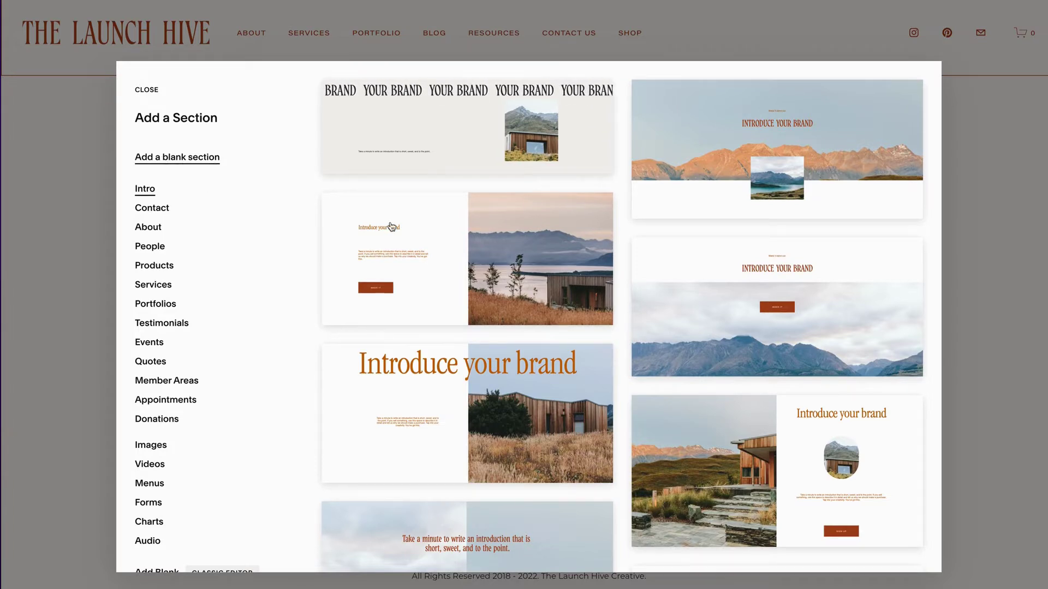
click(163, 157)
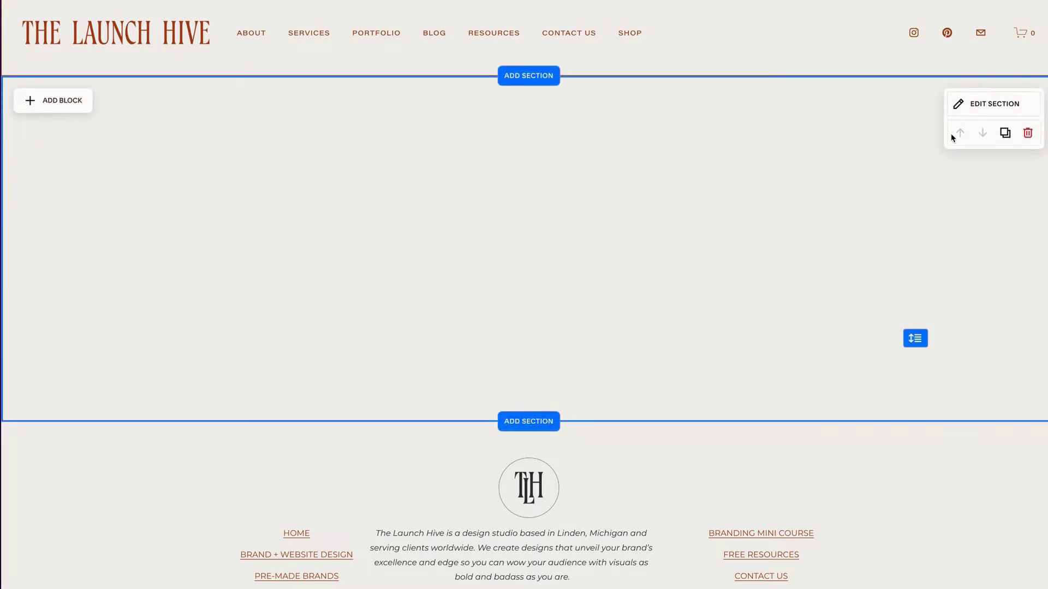
Apply a black color theme to the blank section
click(978, 104)
click(978, 140)
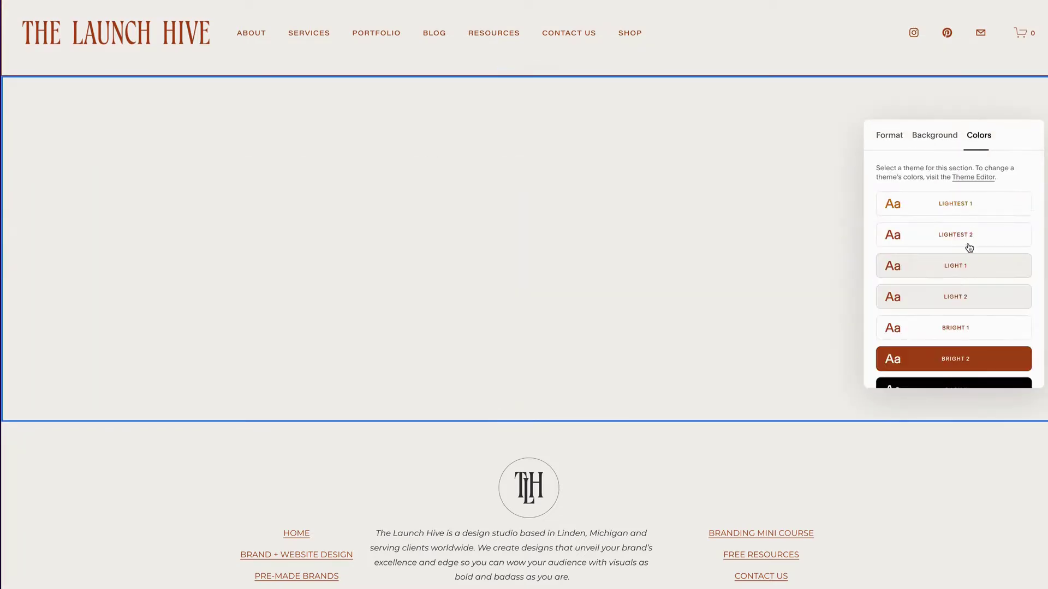
scroll(966, 307, down, 2)
click(966, 317)
click(341, 232)
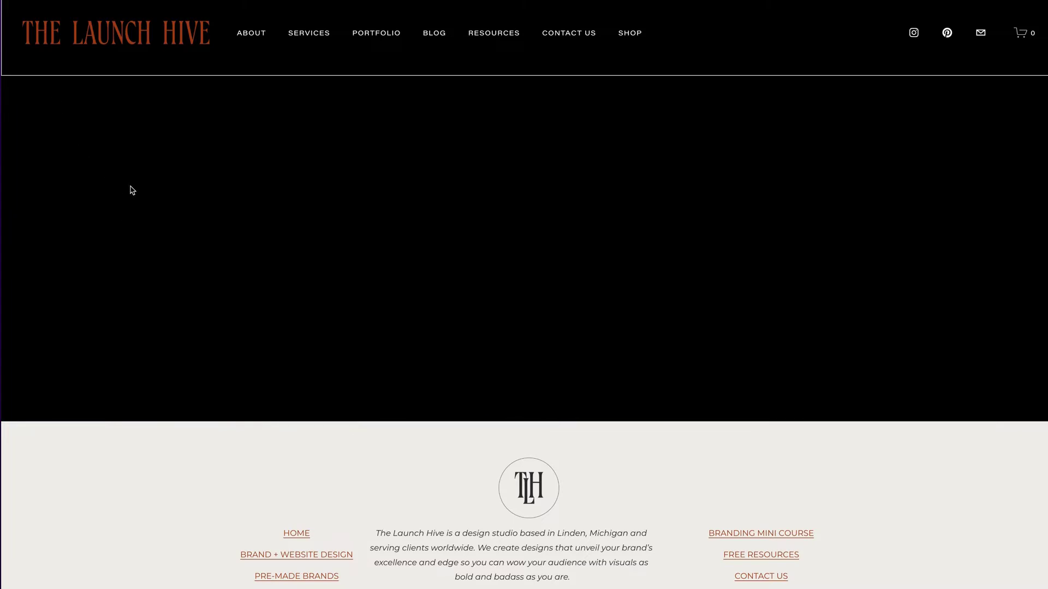
Add a text block and place it horizontally centered in the black section, slightly above the middle
click(46, 91)
click(47, 169)
drag(262, 182, 557, 195)
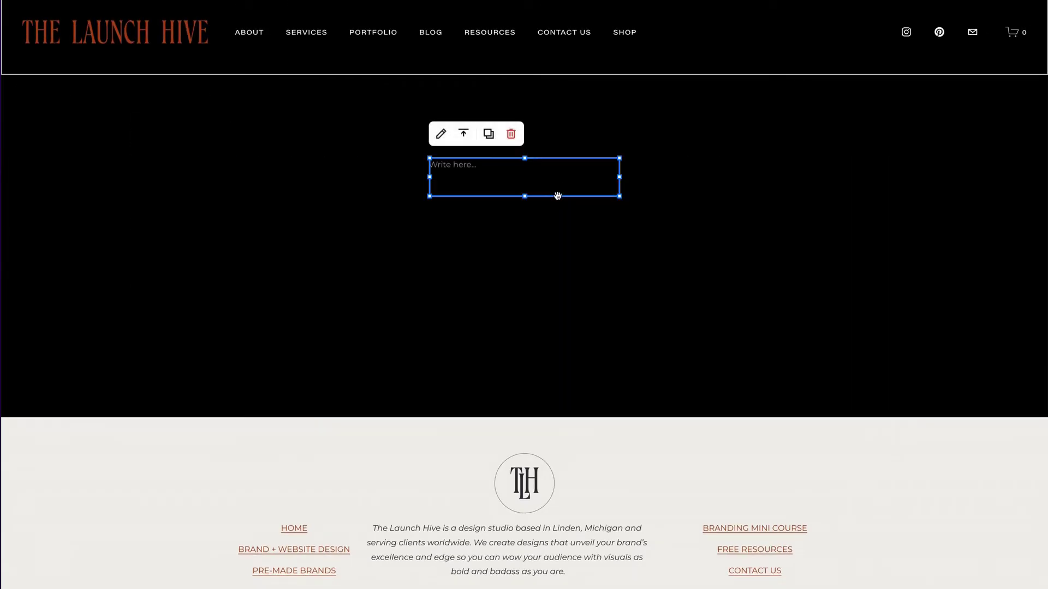
click(469, 168)
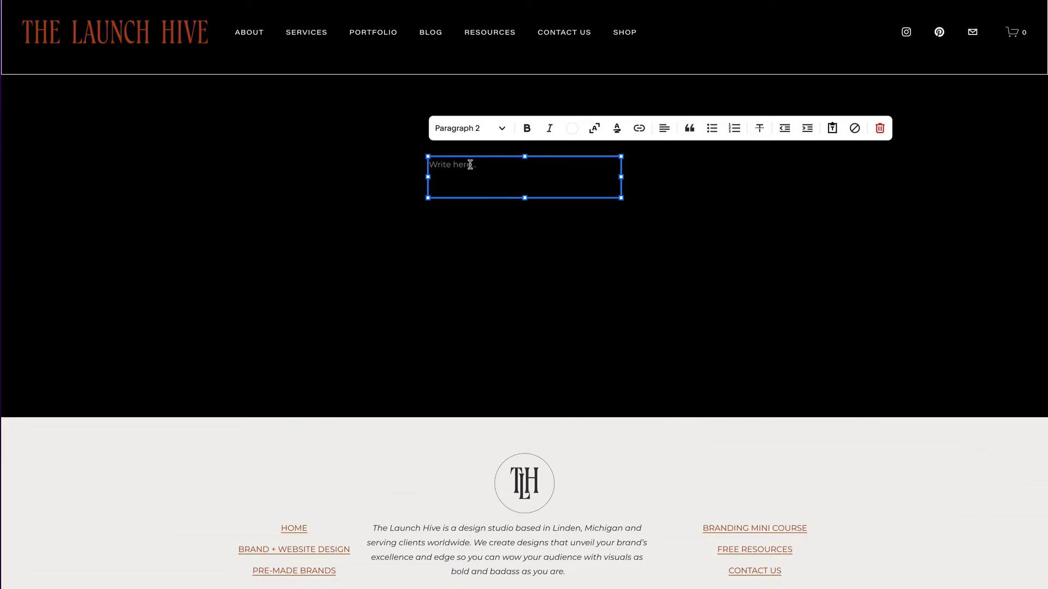
drag(470, 165, 470, 214)
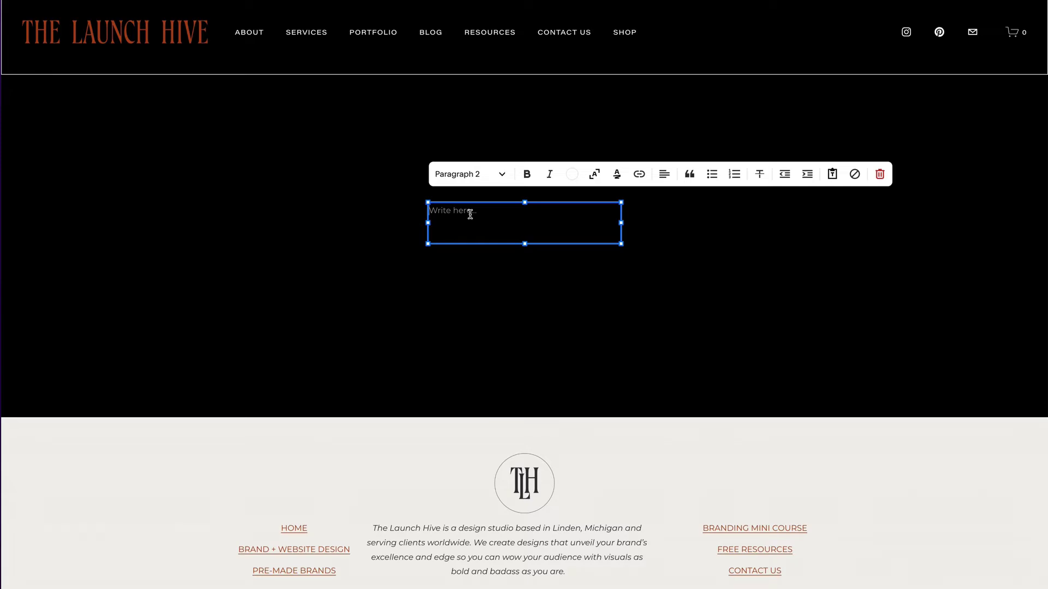
Center-align the text block, change its text style and enter "WELL DAMN"
click(669, 179)
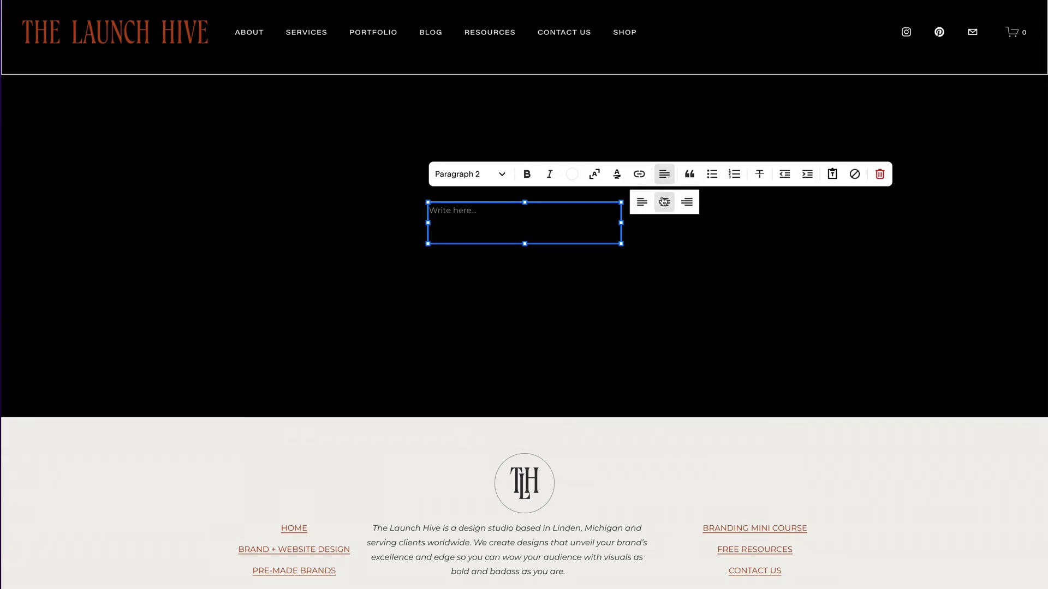
click(483, 214)
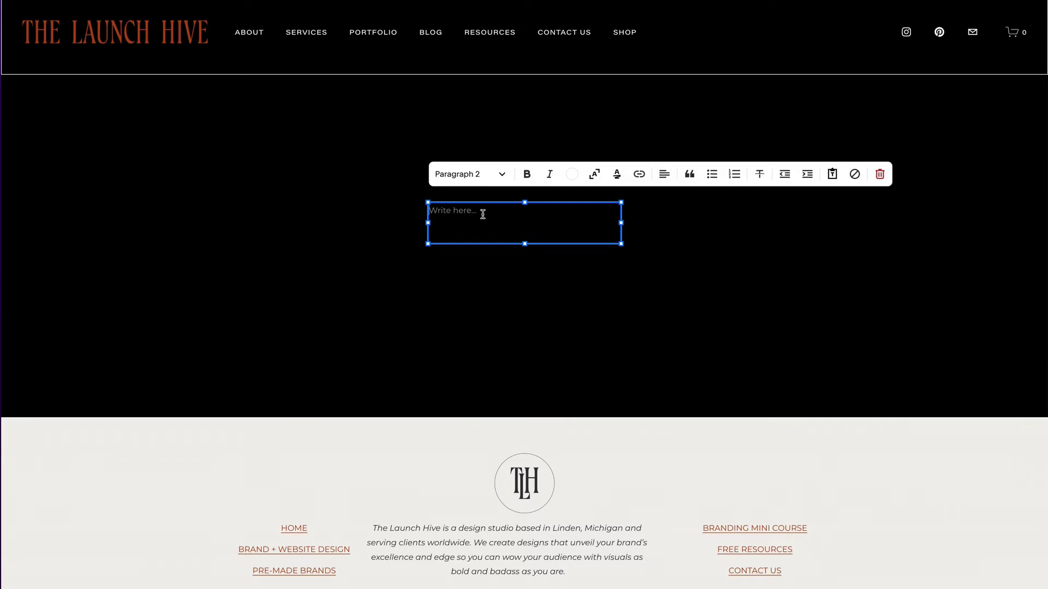
click(463, 175)
click(468, 276)
Add Heading 2 text: "Looks like this page no longer exists. Thats almost as bad as a margarita without the tequila. Let's get you back to the homepage."
drag(461, 215, 493, 279)
text(Looks)
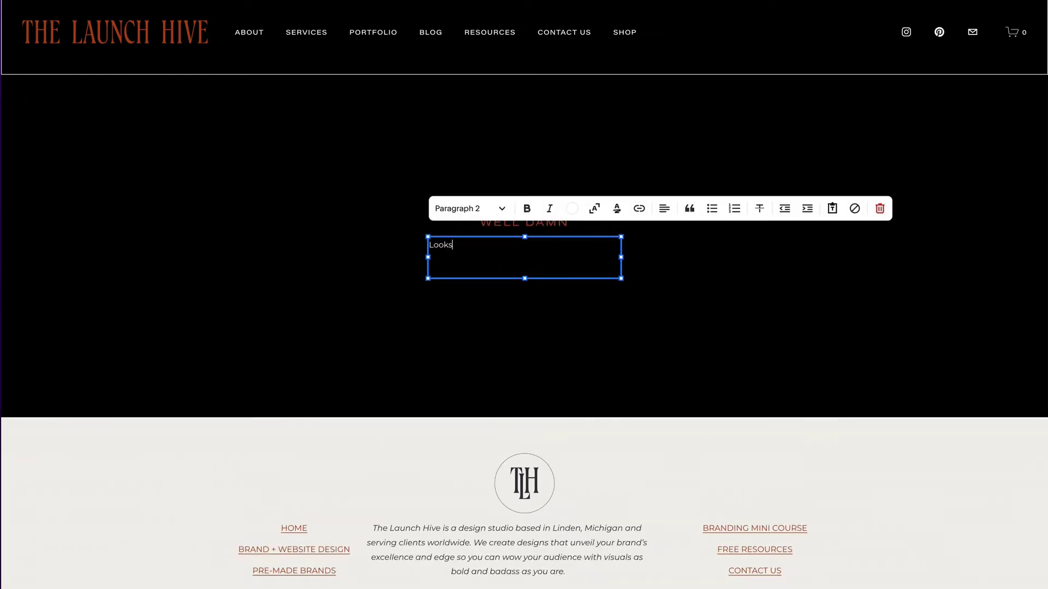
text( like this page no longer exists)
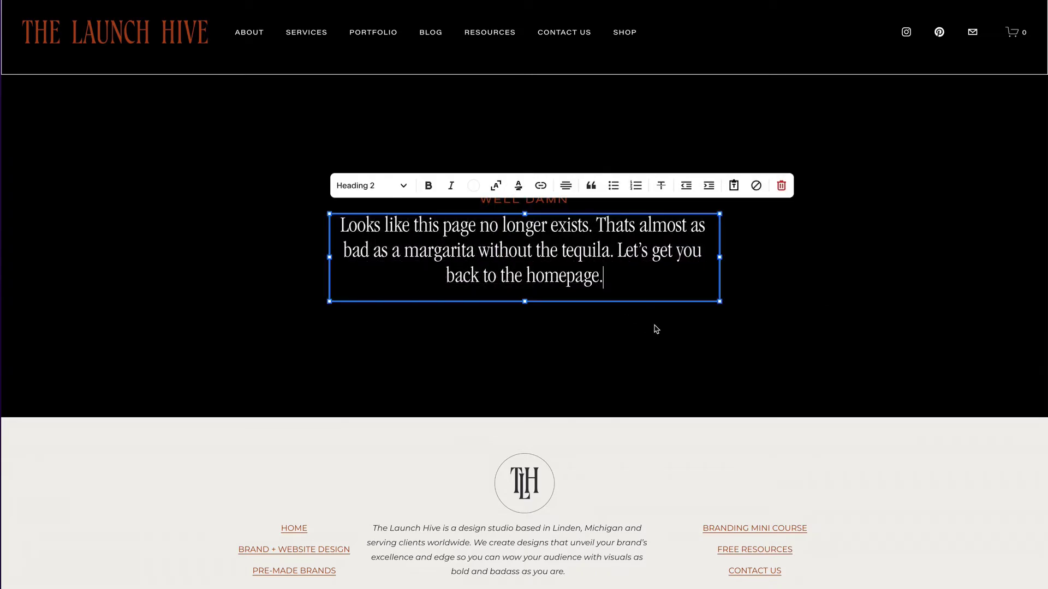
click(764, 294)
Add a button block centered below the message text
click(81, 103)
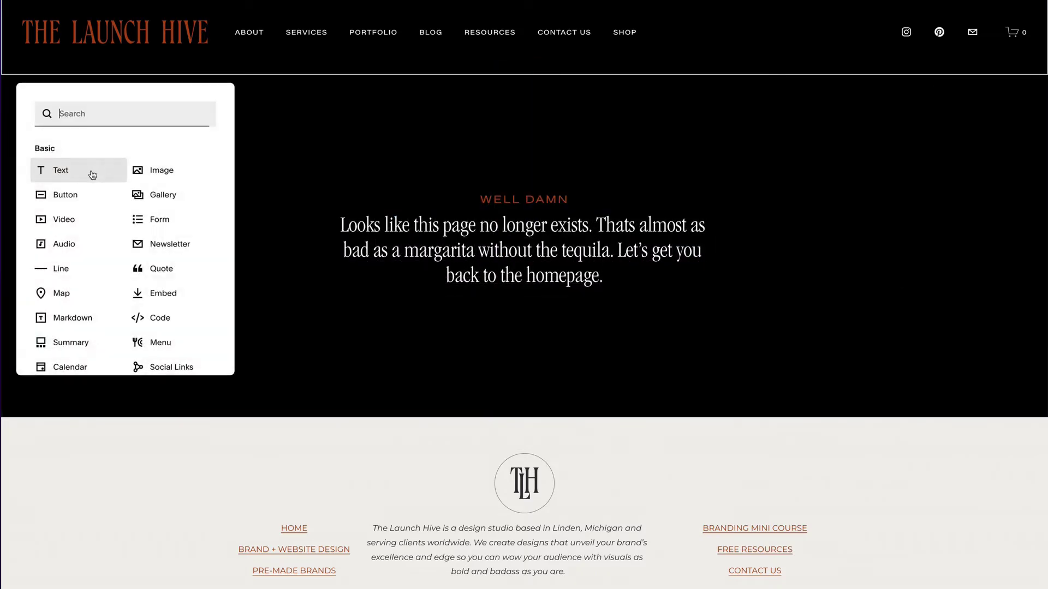
click(83, 195)
drag(218, 213, 534, 349)
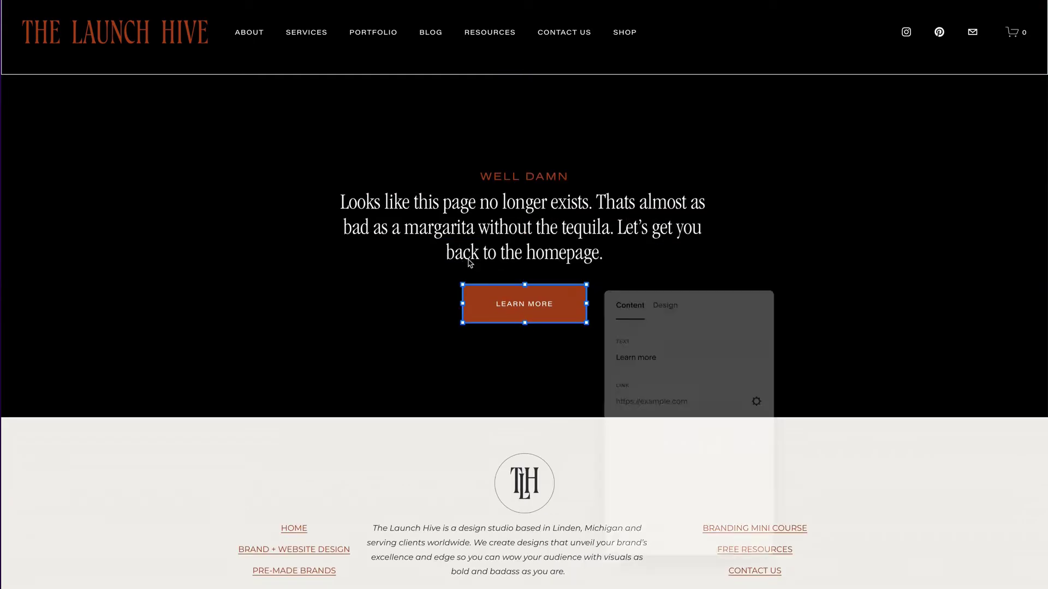
Link the button to the site's Home page (/home-page) and save the link
click(758, 401)
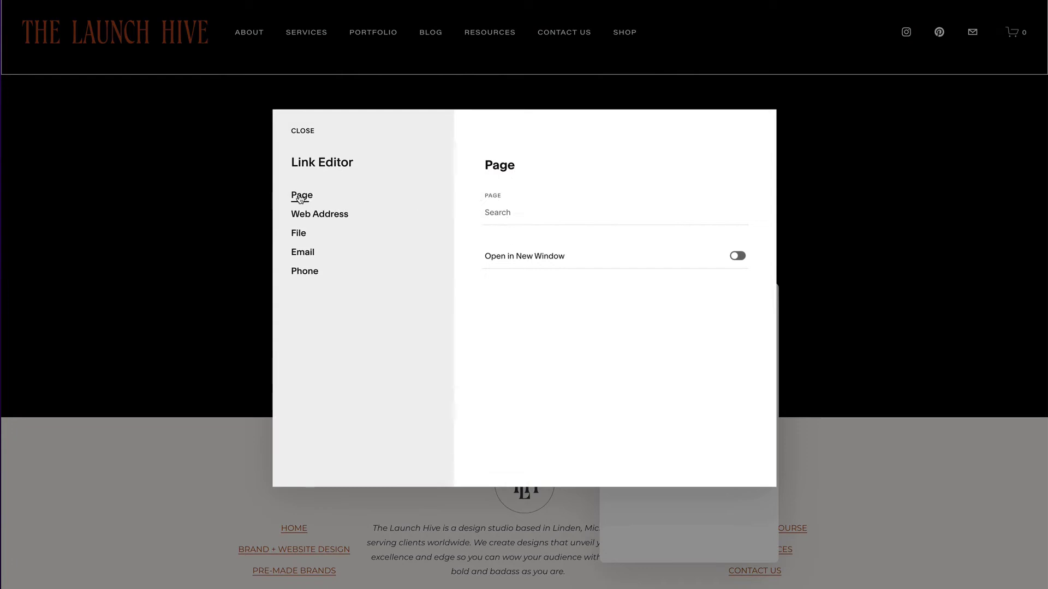
click(491, 212)
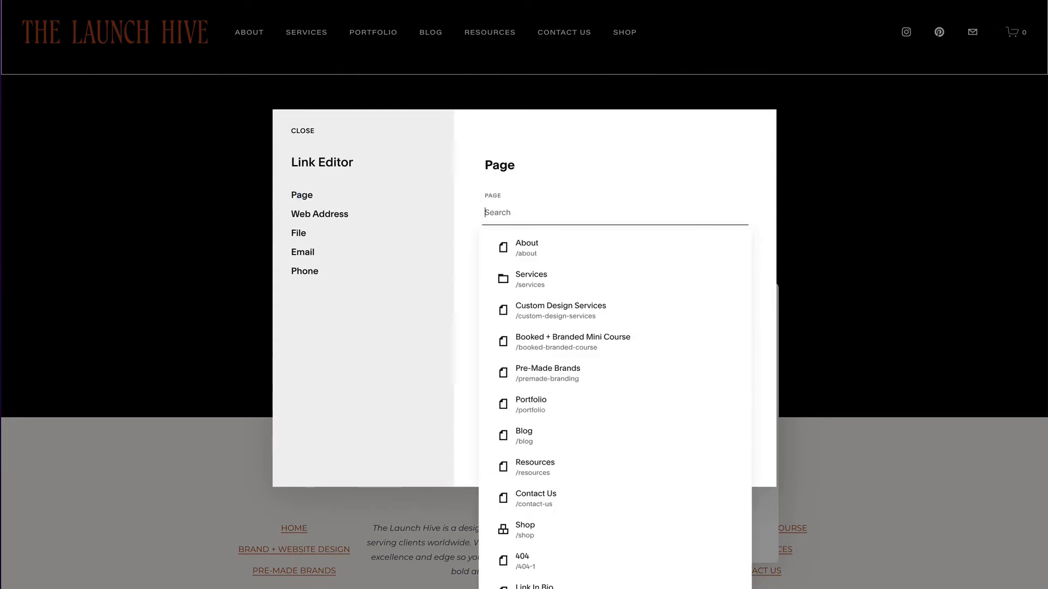
text(/home)
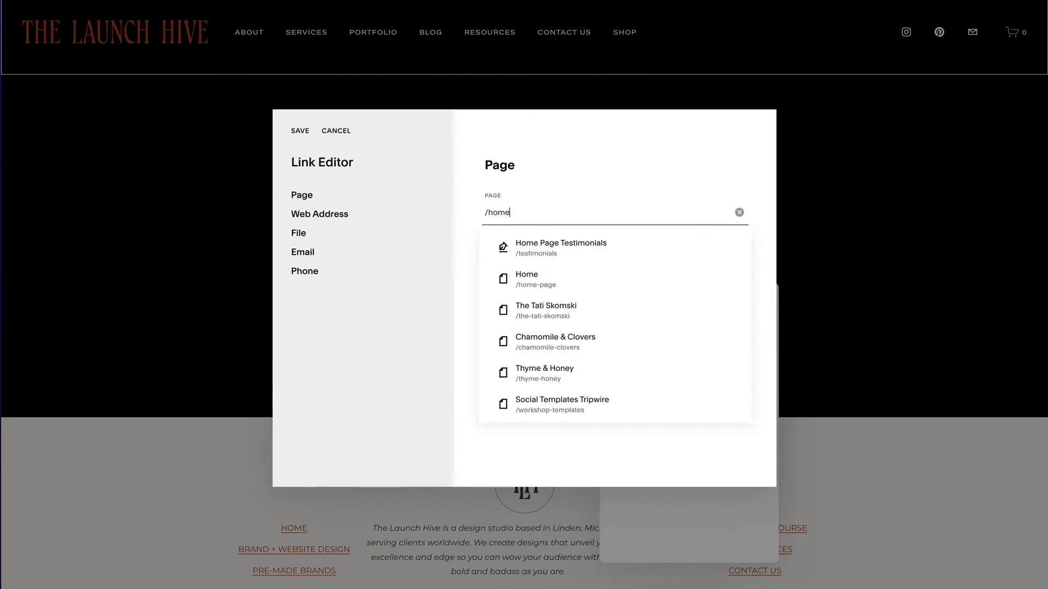
click(535, 280)
click(299, 131)
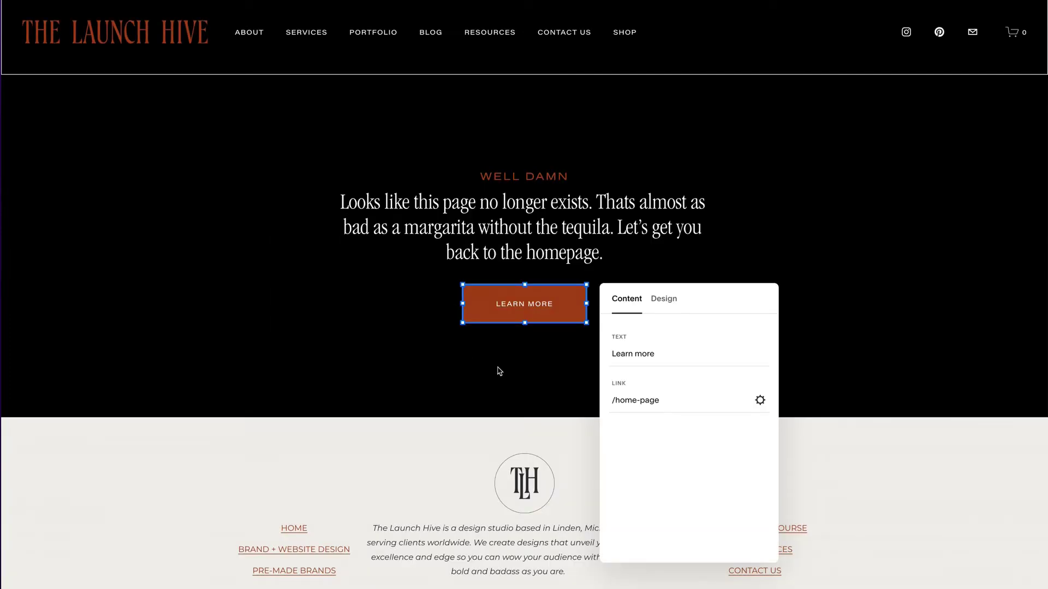
Set the button text to "take me back home!" and finish editing the page
drag(654, 355, 605, 357)
text(take me back home!)
click(314, 339)
scroll(315, 340, down, 1)
scroll(314, 340, up, 1)
click(27, 3)
click(26, 8)
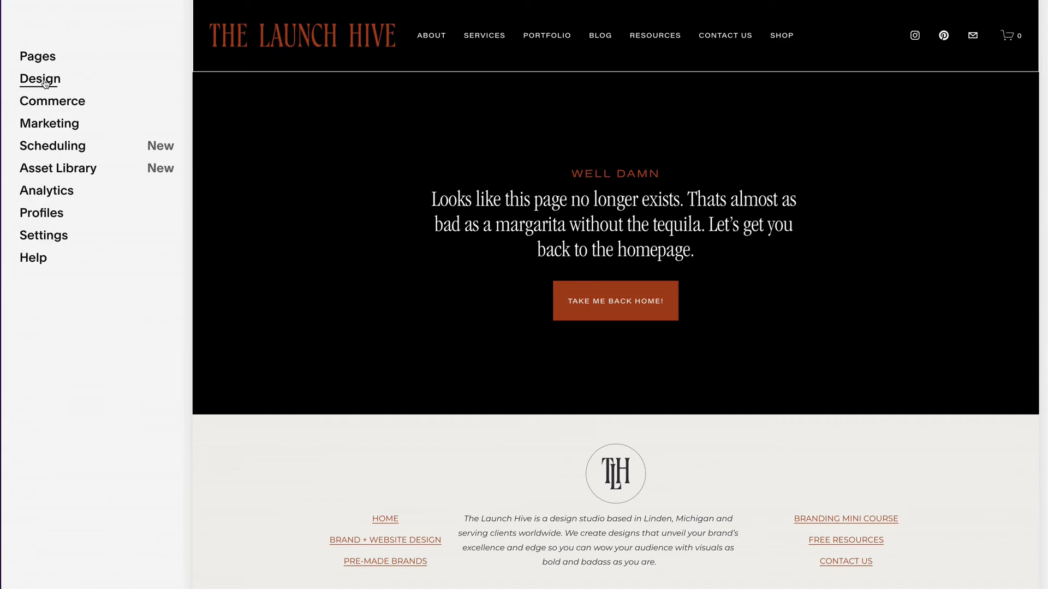
Open the 404 page design setting and bring up the choice of pages for the error page
click(43, 80)
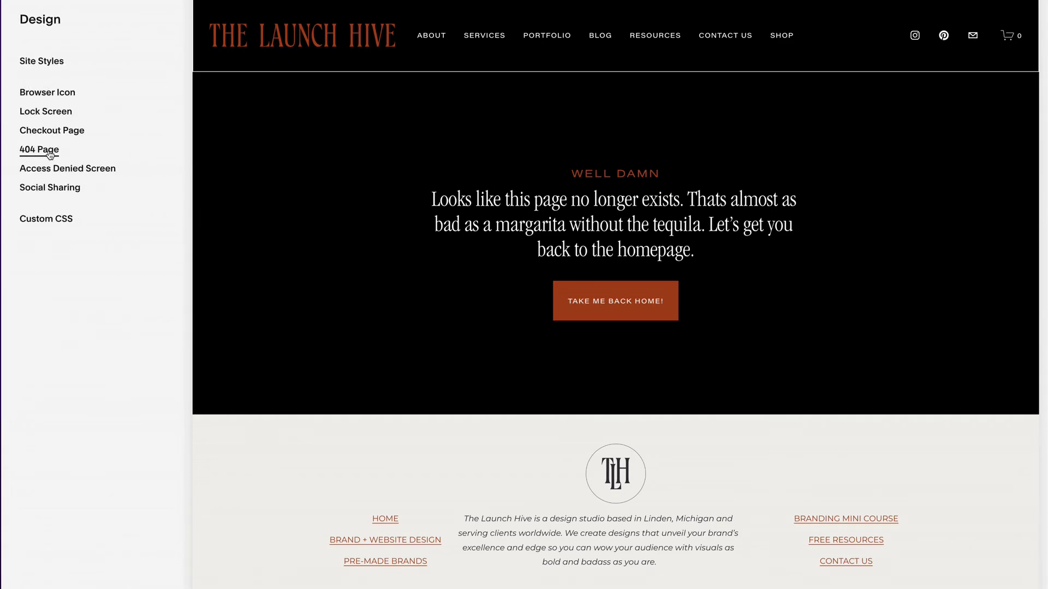
click(49, 153)
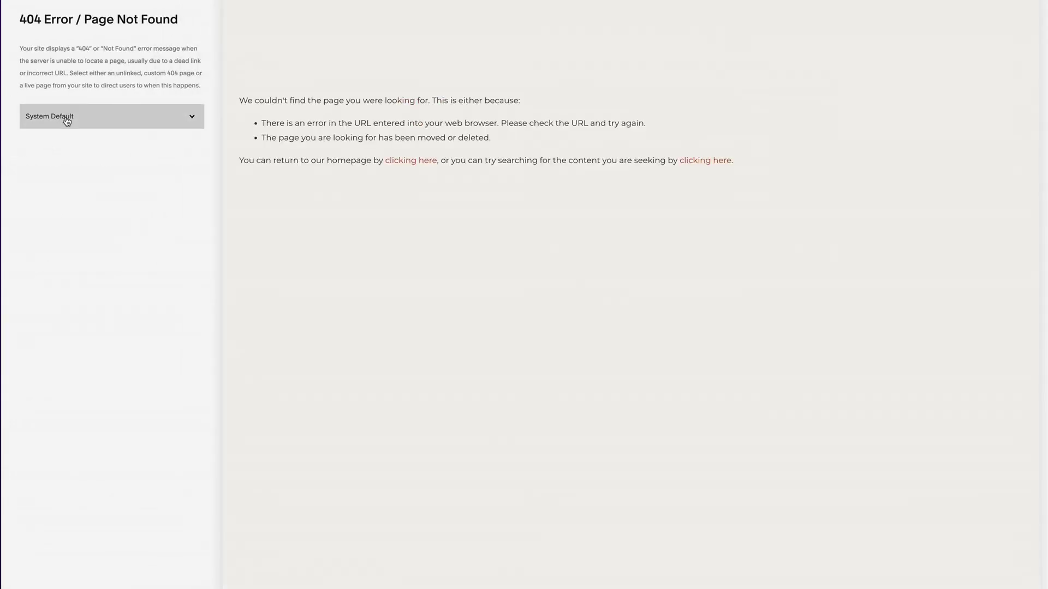
click(66, 121)
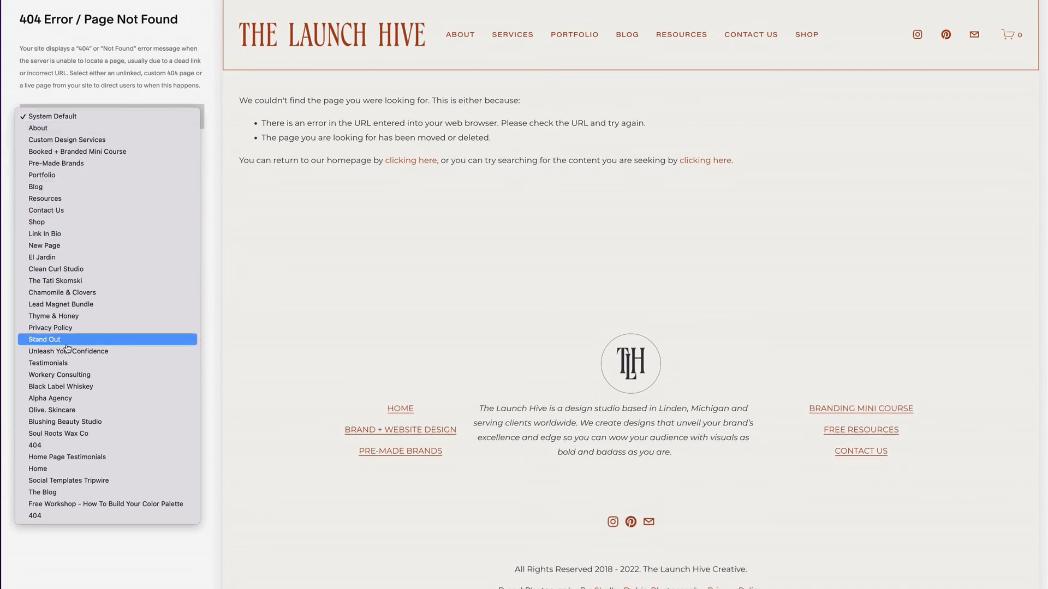